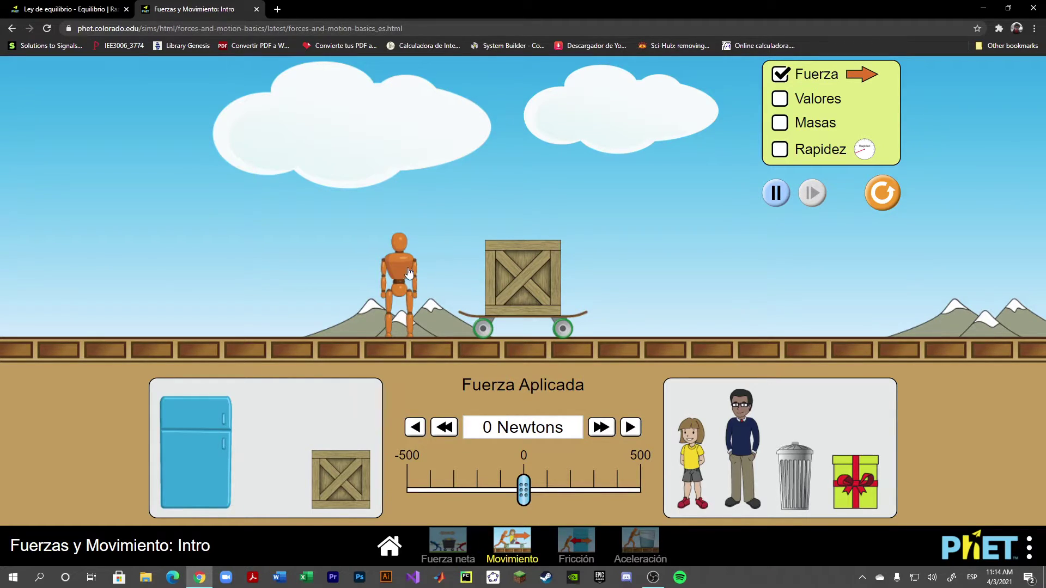
Push the loaded skateboard with the figure, reset the simulation, and repeat with forces applied in both directions.
mouse_move(404, 273)
left_mouse_down()
mouse_move(776, 270)
mouse_move(417, 287)
left_mouse_up()
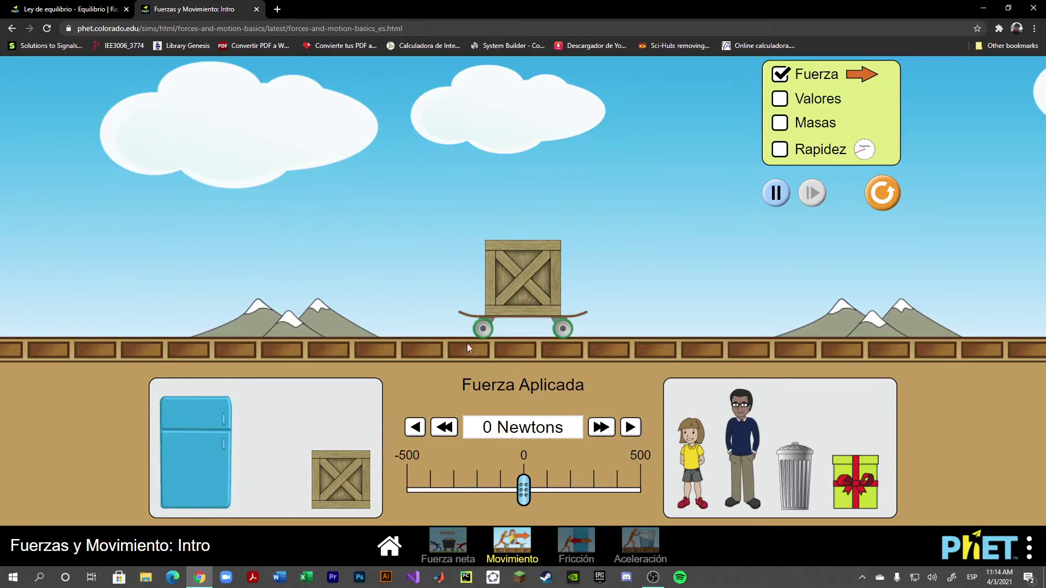
left_click(875, 184)
left_click_drag(389, 284, 441, 280)
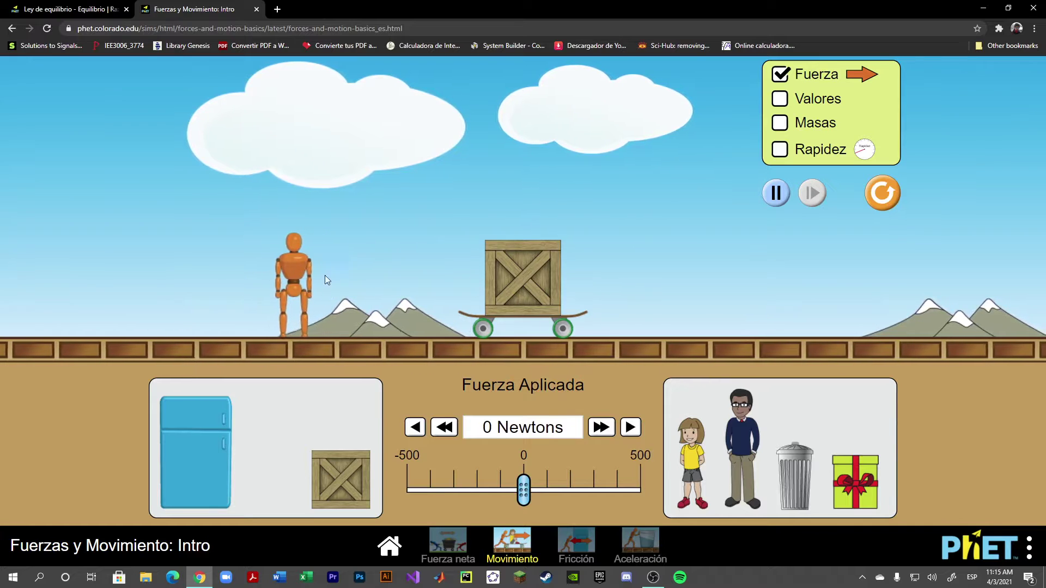
left_click_drag(265, 279, 54, 305)
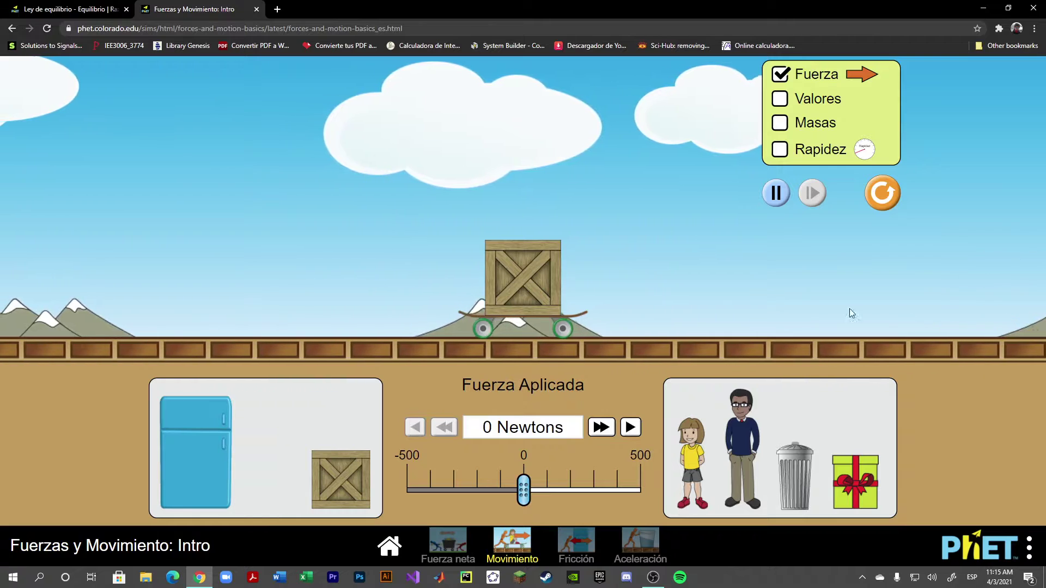
Reset the motion simulation and apply brief forces to the crate with the figure.
left_click(883, 196)
left_click_drag(405, 281, 436, 286)
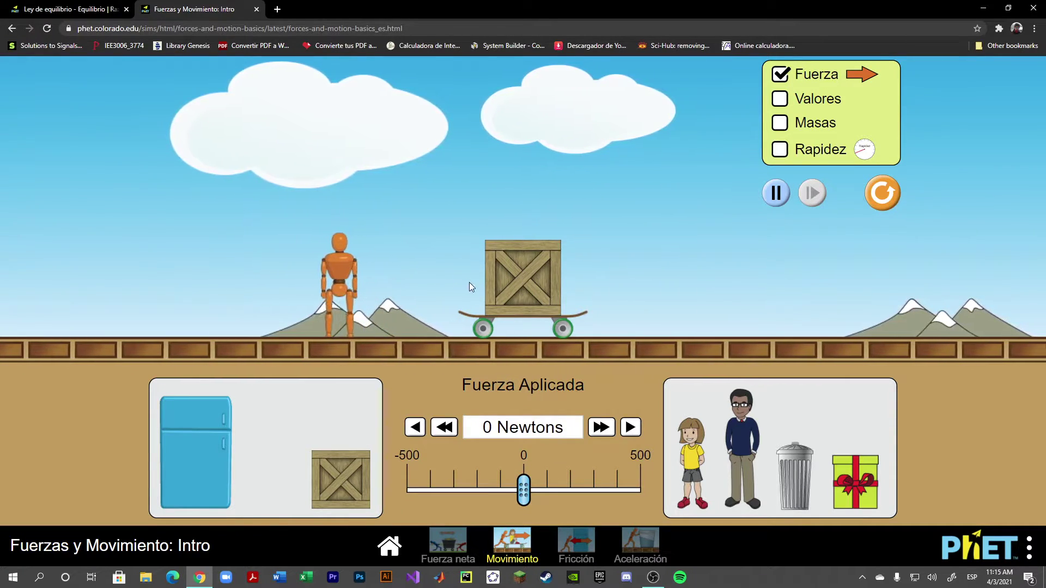
left_click_drag(247, 275, 234, 276)
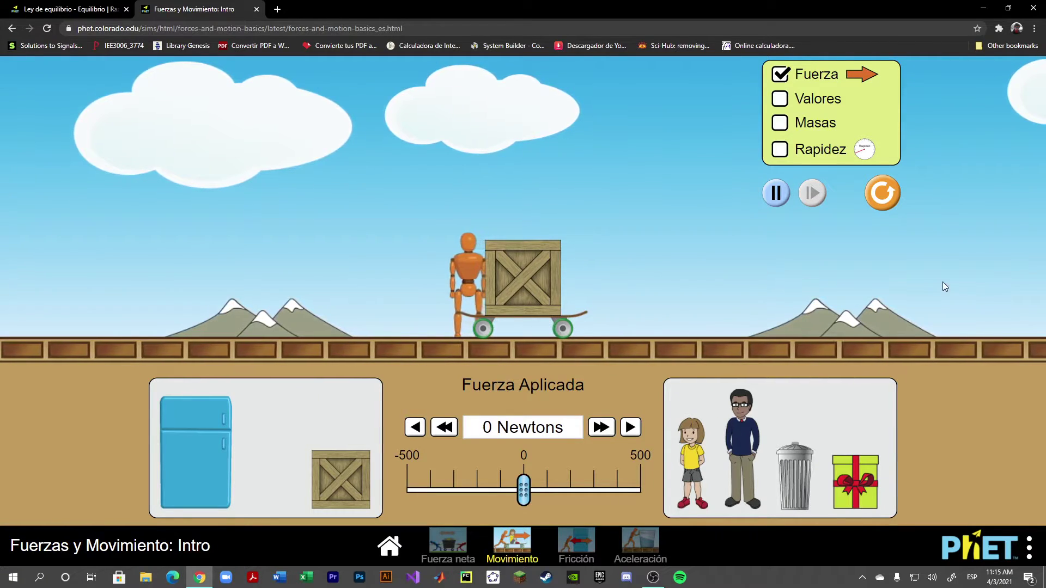
Show the speed gauge and numeric values, and push the crate to the right before bringing it to a stop.
left_click(780, 150)
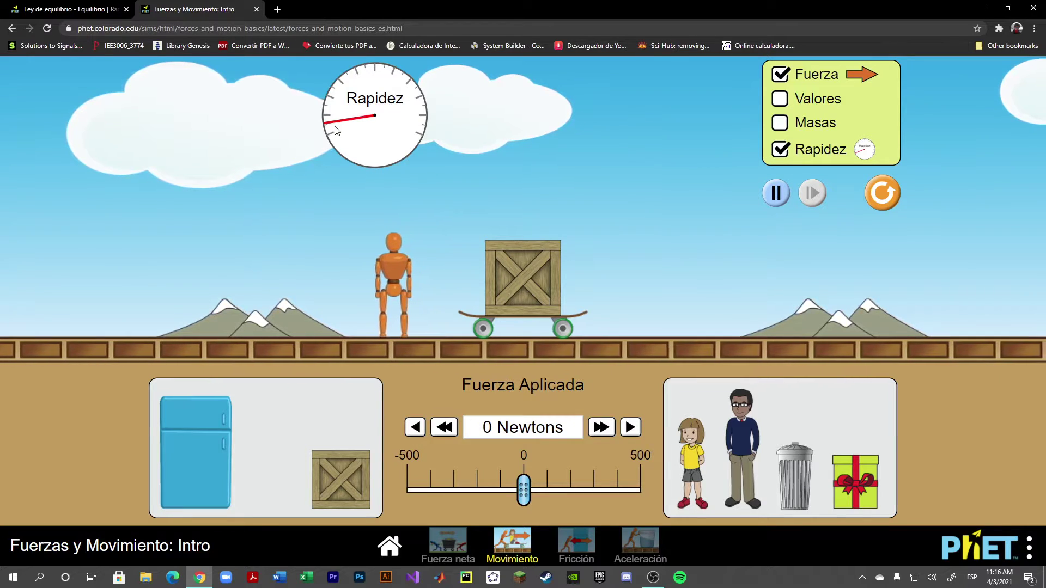
left_click(781, 98)
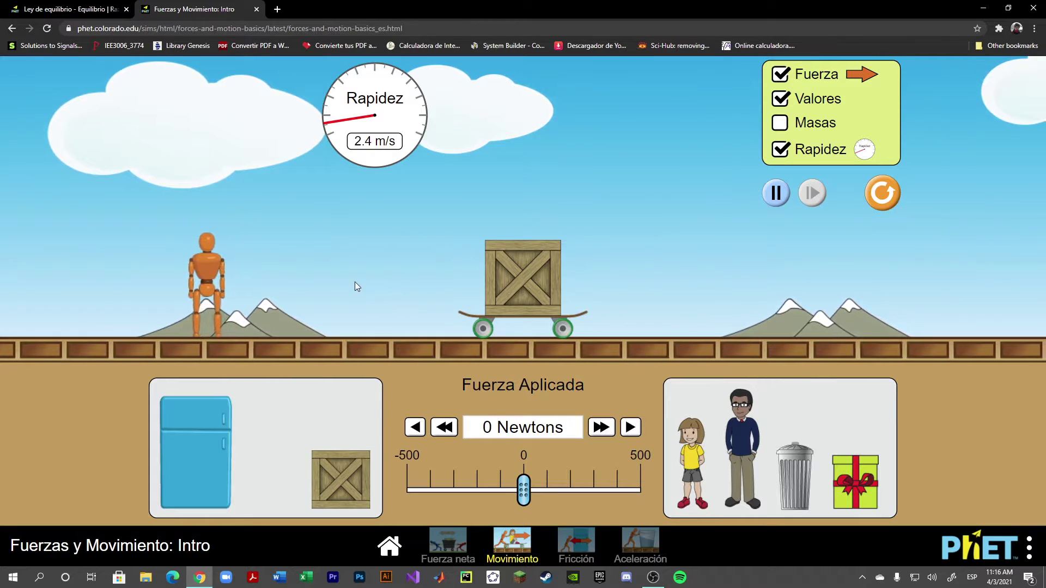
left_click_drag(203, 270, 244, 267)
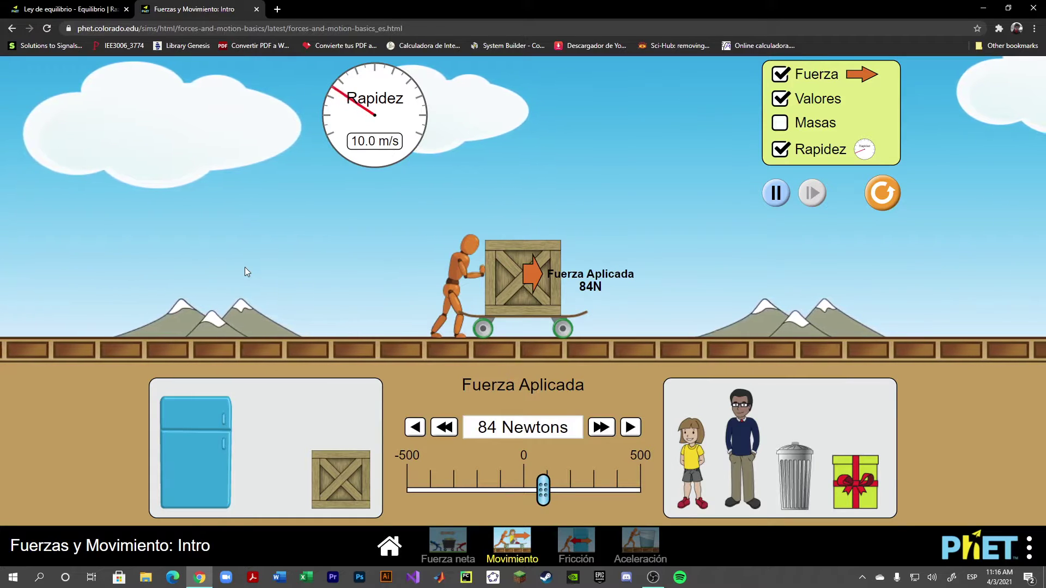
left_click_drag(244, 267, 244, 267)
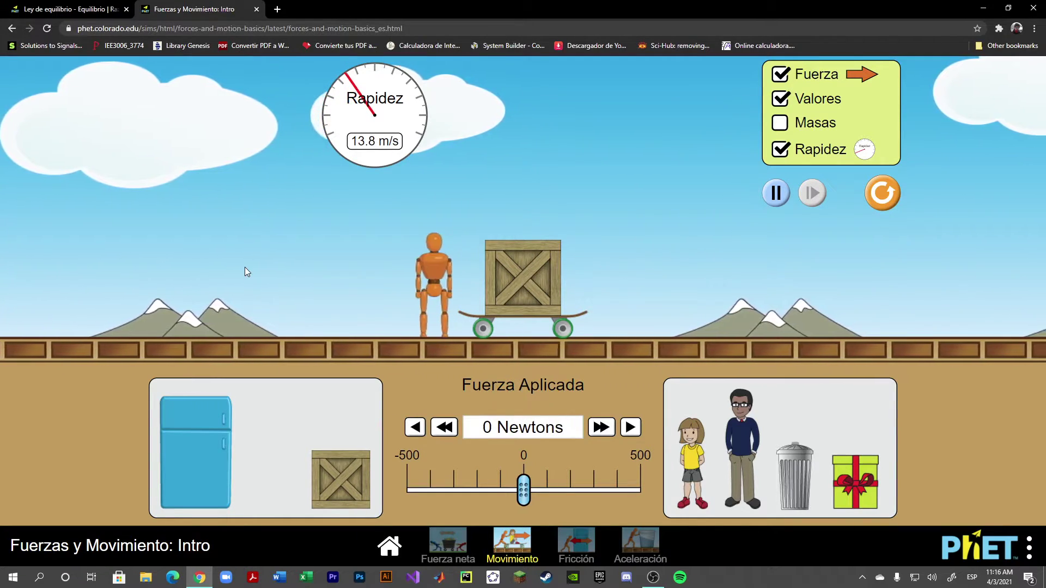
left_click(559, 280)
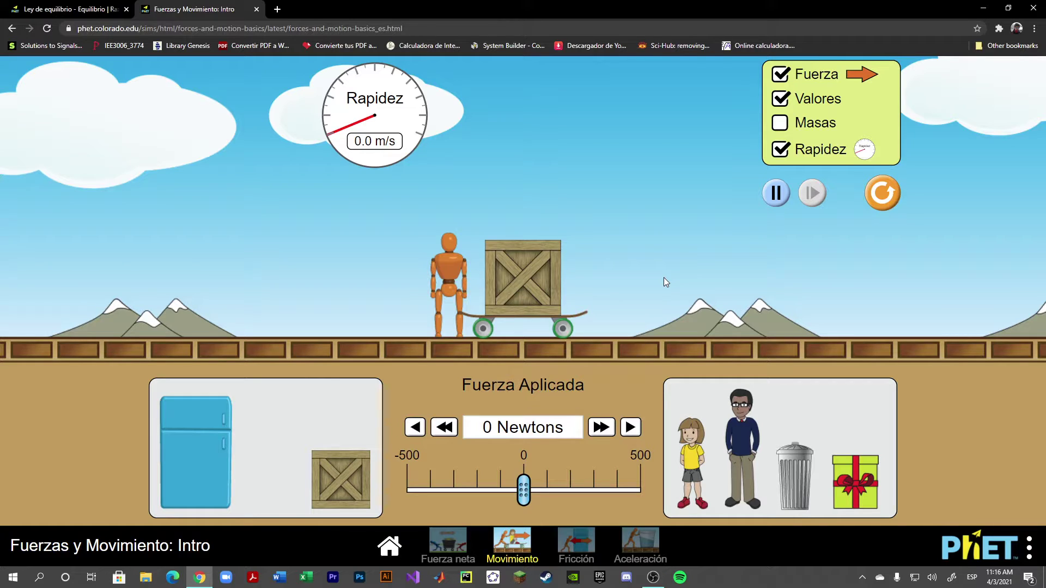
Place the girl on the crate, replace her with the refrigerator, and remove the crate so only the refrigerator rides the skateboard.
left_click_drag(693, 436, 514, 188)
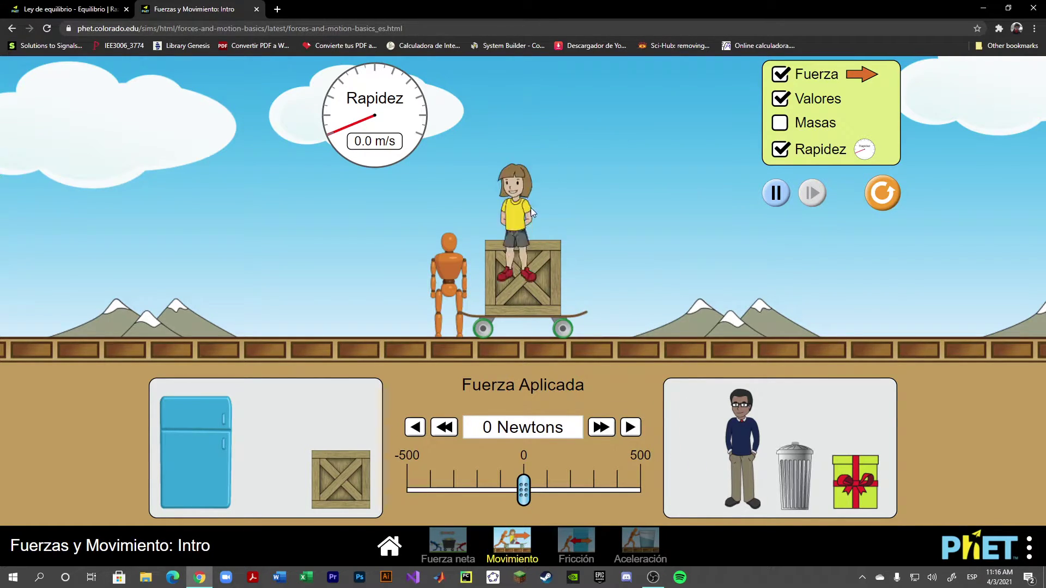
left_click_drag(245, 432, 532, 199)
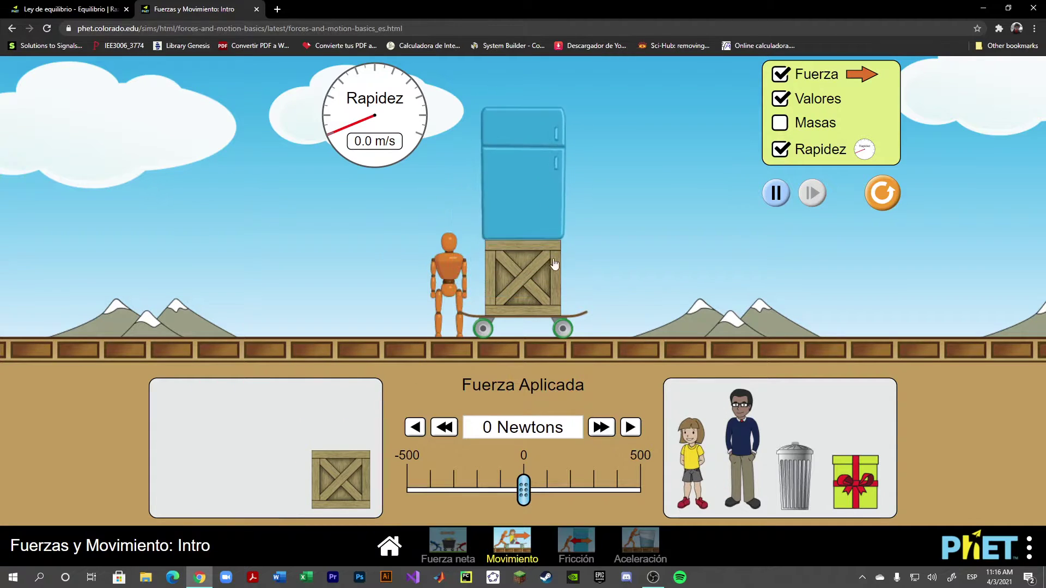
left_click_drag(547, 289, 555, 332)
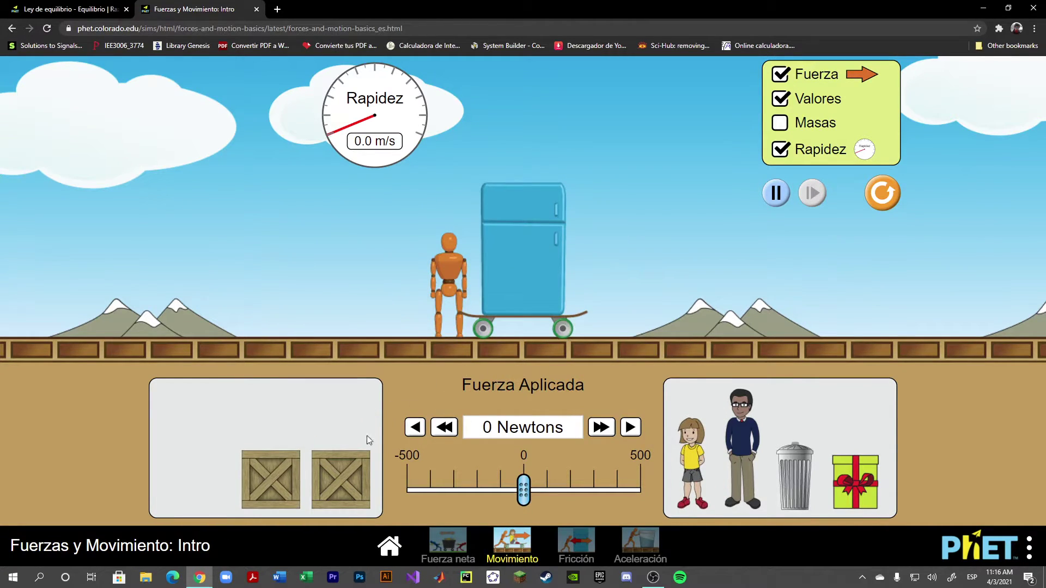
Stack the trash can and gift on the refrigerator, display the masses, and take the gift off the stack.
left_click_drag(794, 474, 526, 147)
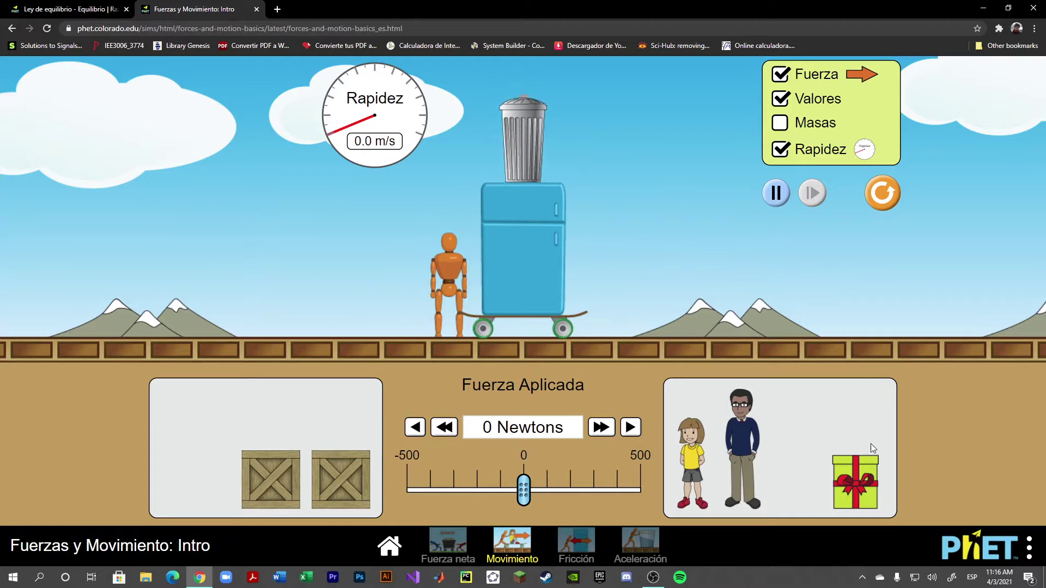
left_click_drag(860, 463, 535, 49)
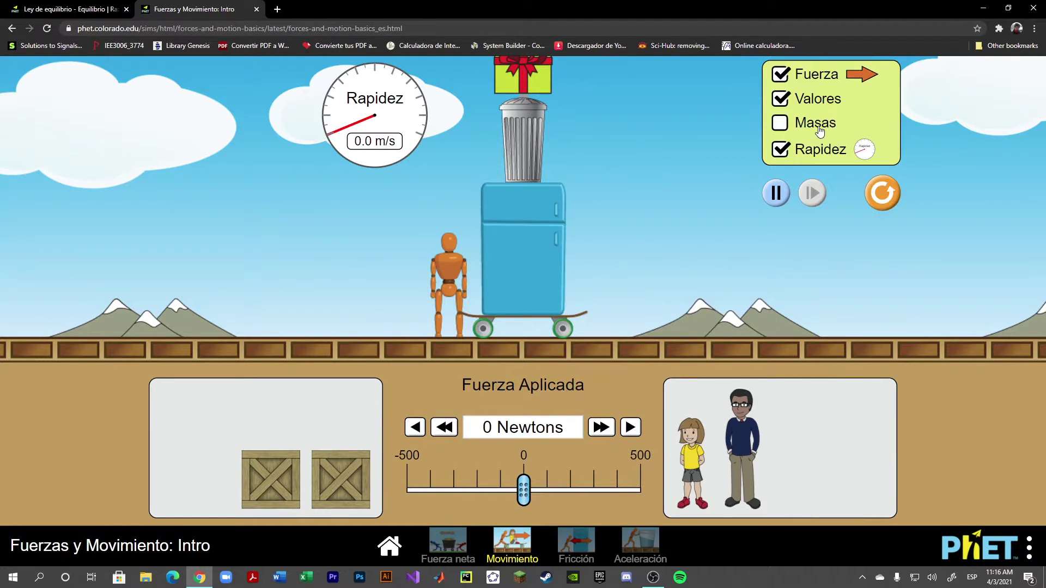
left_click(819, 131)
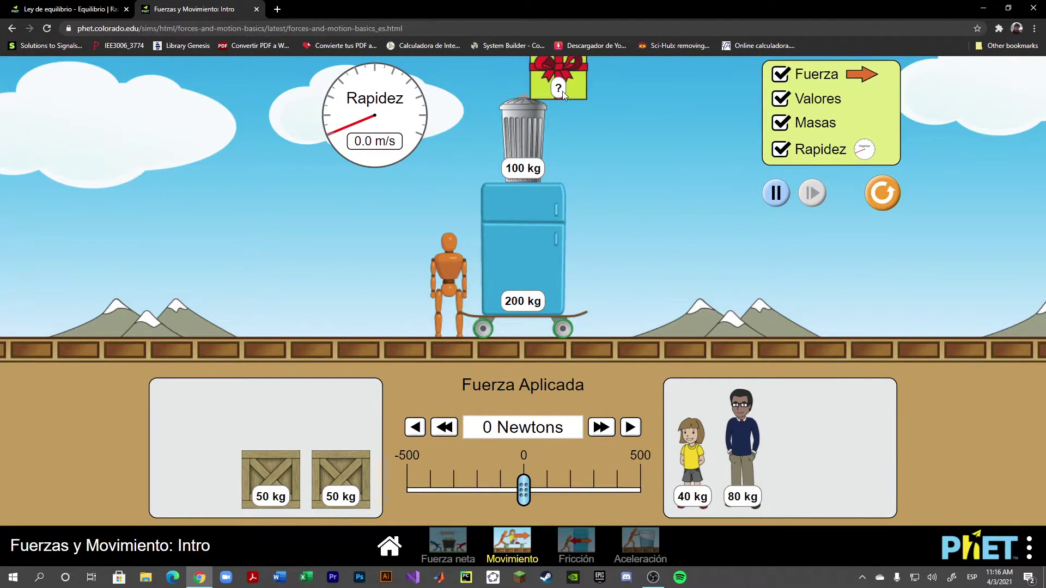
left_click_drag(562, 91, 688, 361)
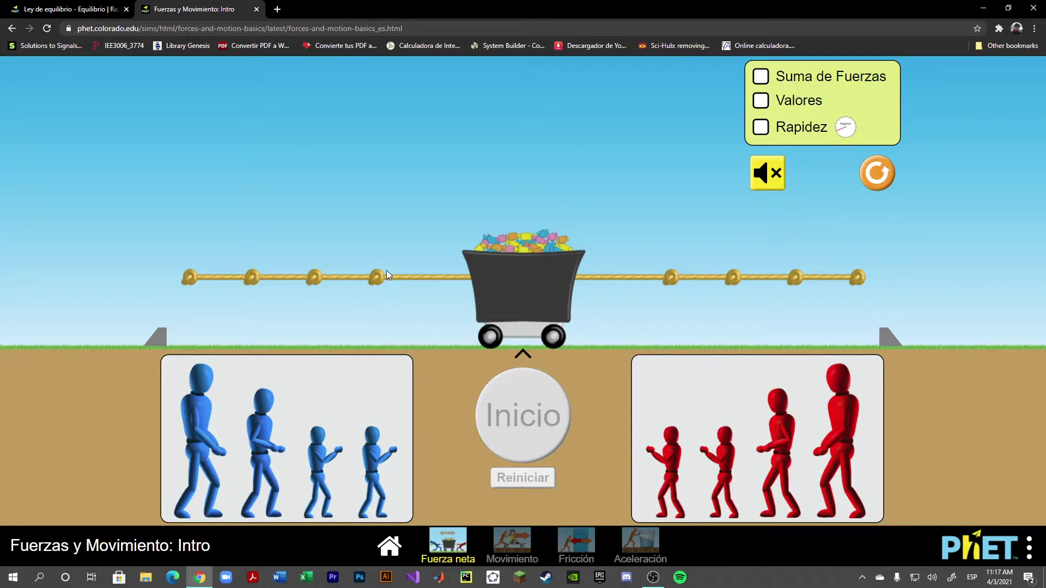
In the Fuerza neta simulation, attach a small red puller to the innermost right knot and show speed, values and sum of forces.
left_click_drag(671, 452, 679, 301)
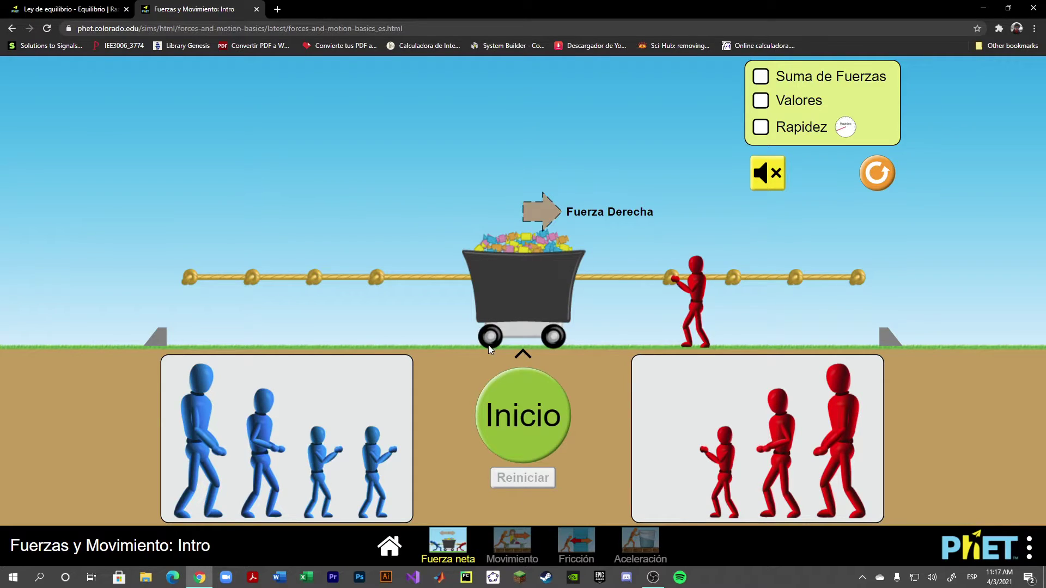
left_click(769, 127)
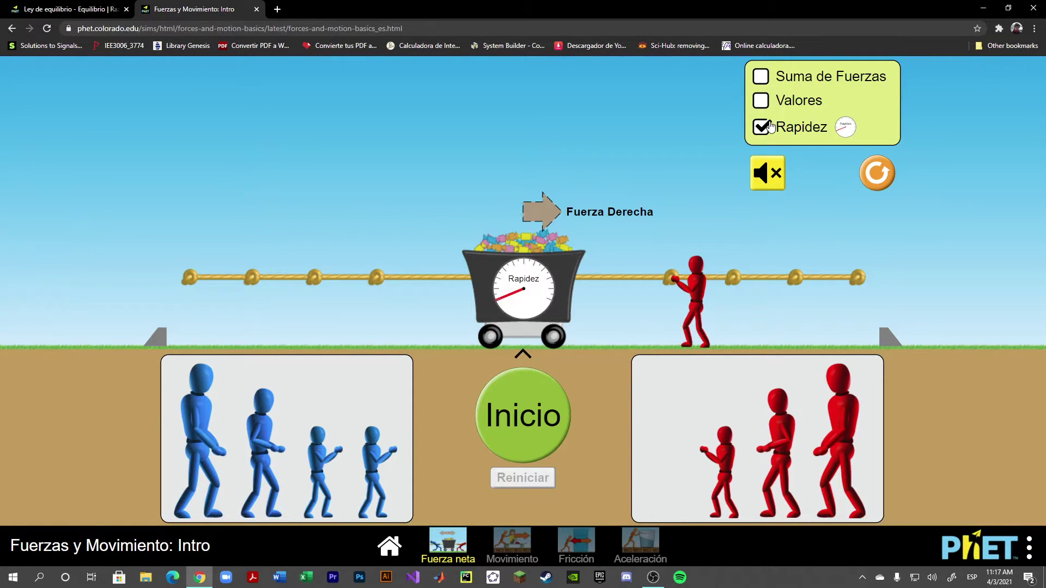
left_click(760, 100)
left_click(758, 75)
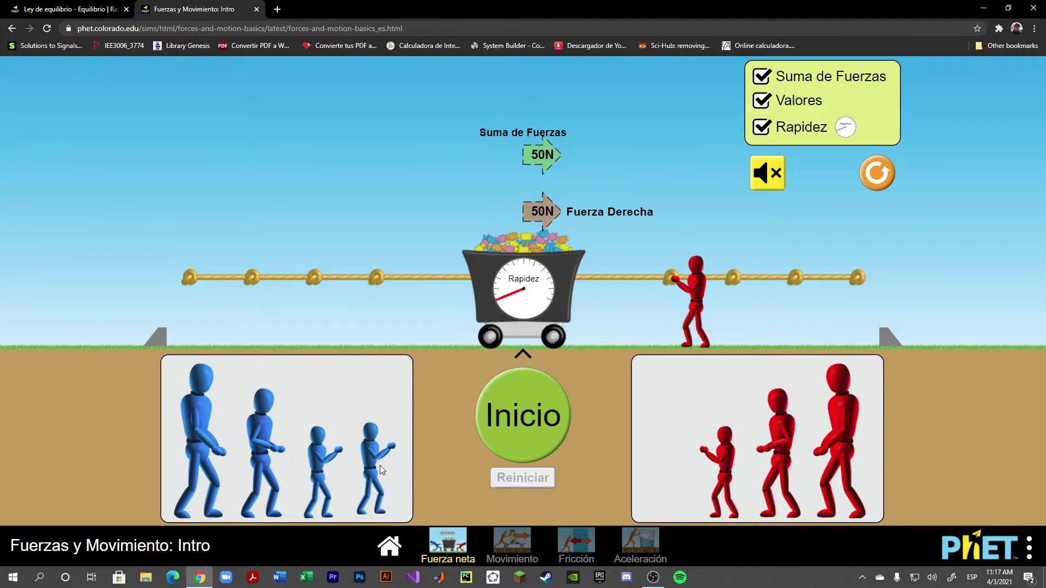
Attach a small blue puller to the innermost left knot, start the pull, and add a second small red puller beside the first.
left_click_drag(381, 465, 403, 315)
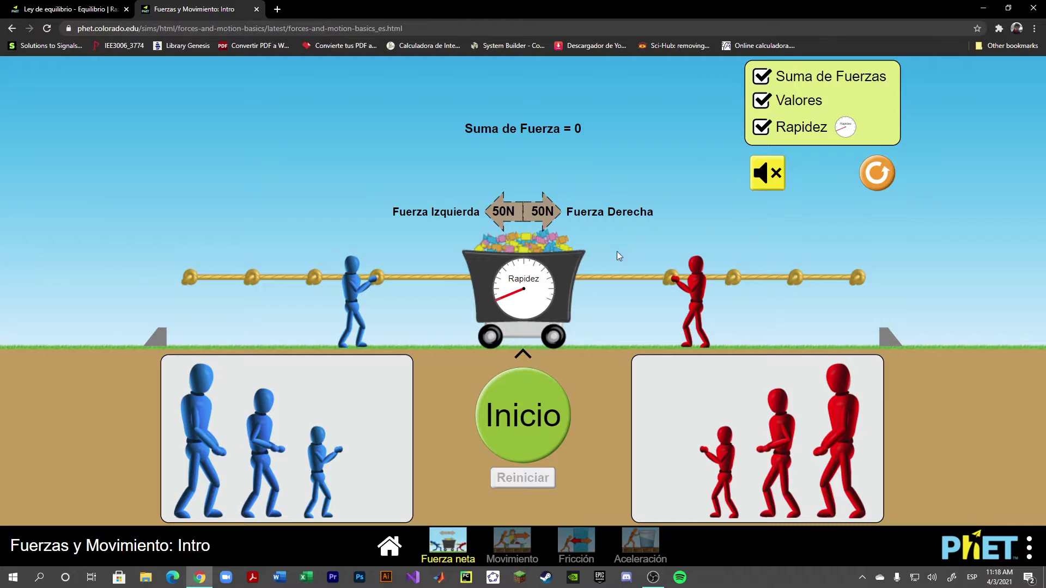
left_click(523, 412)
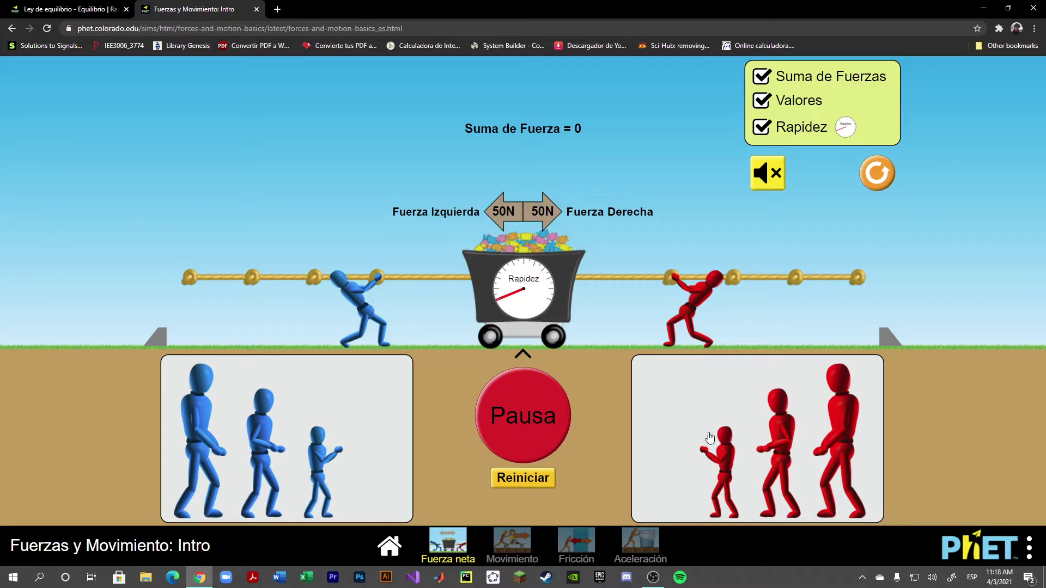
left_click_drag(723, 458, 757, 286)
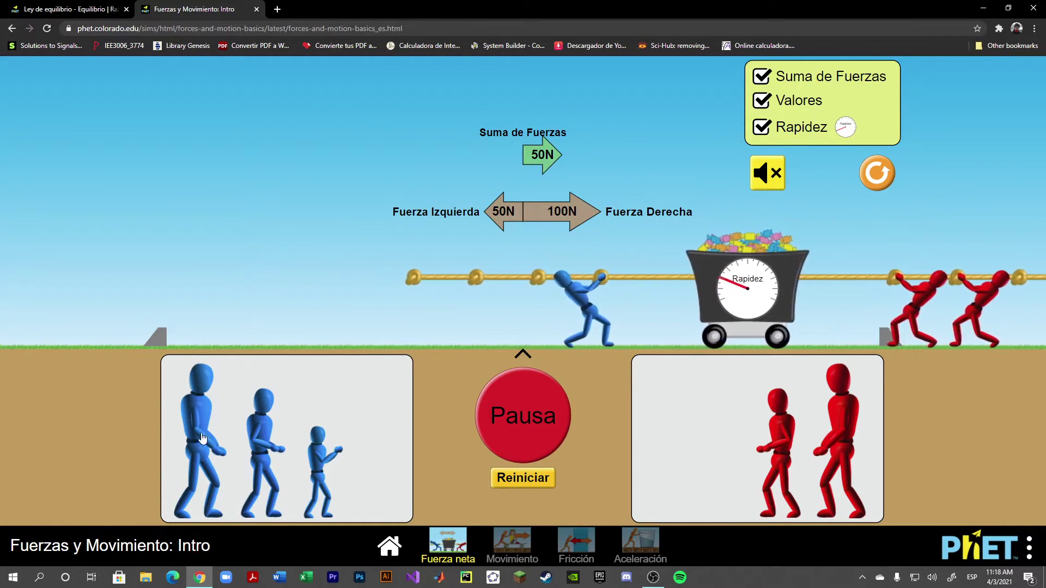
Add the largest blue puller to the outermost left knot, and rerun the pull from the cart's starting position, pausing it midway.
left_click_drag(202, 437, 474, 272)
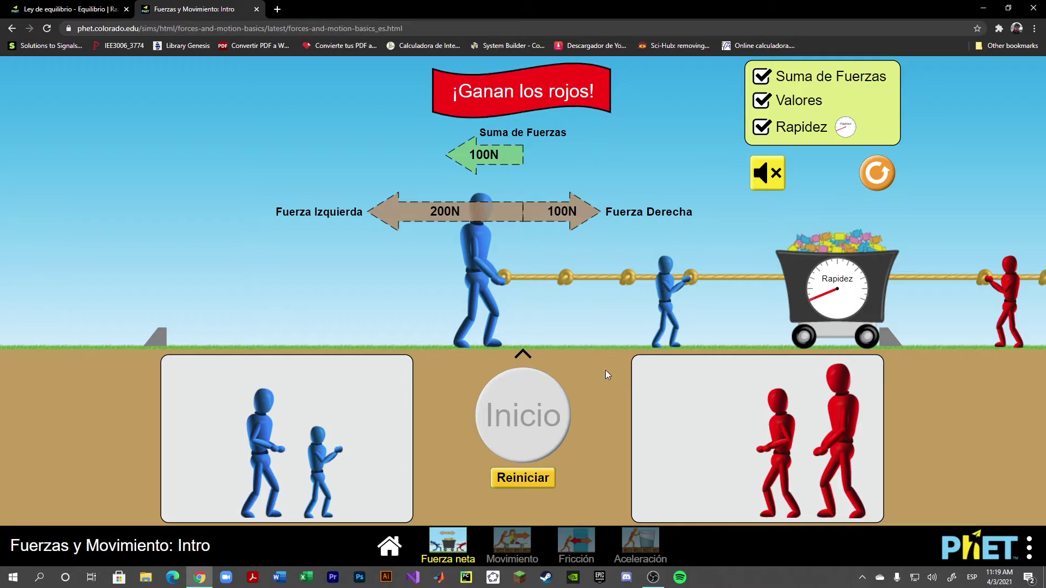
left_click(532, 481)
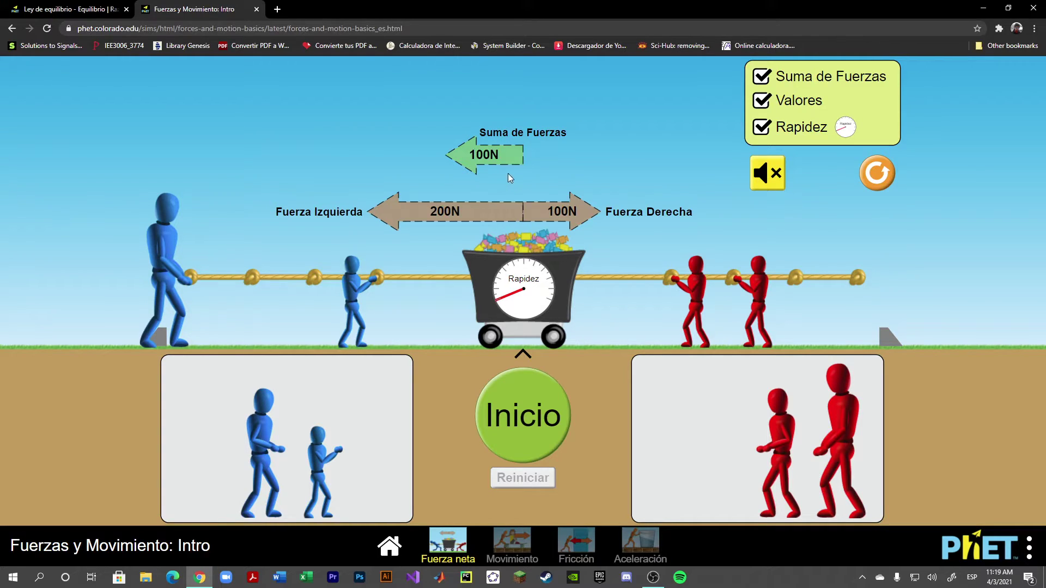
left_click(523, 415)
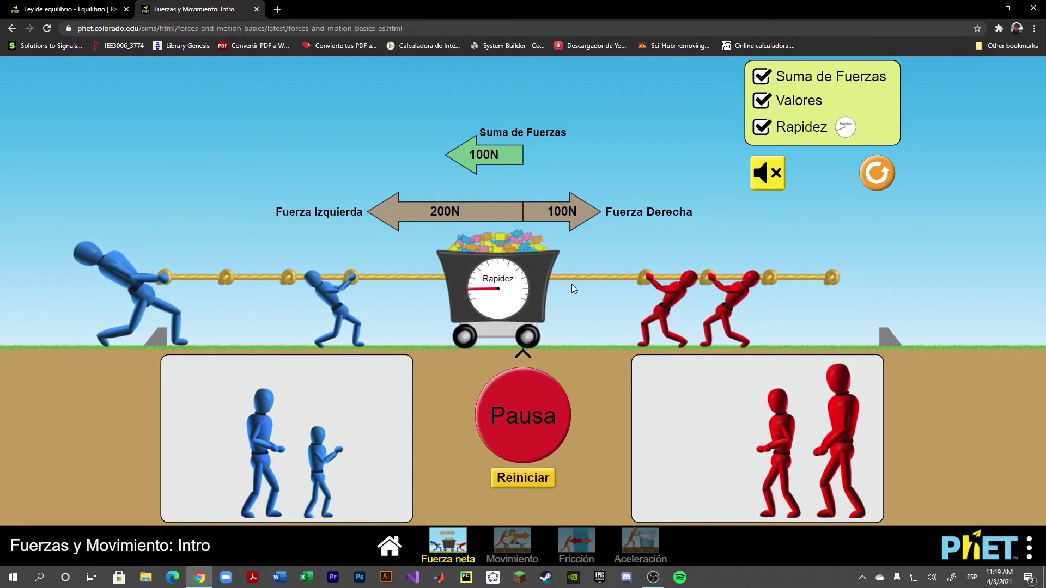
left_click(527, 405)
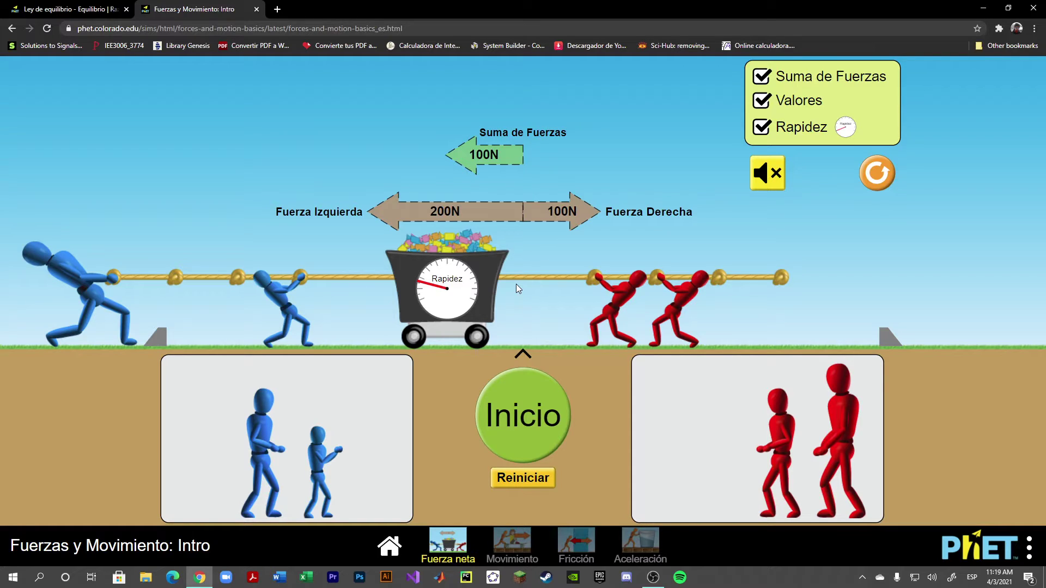
Let the pull advance briefly, pause it, and attach the medium red puller to the third knot on the red side.
left_click(540, 391)
left_click(539, 398)
left_click_drag(774, 441, 672, 294)
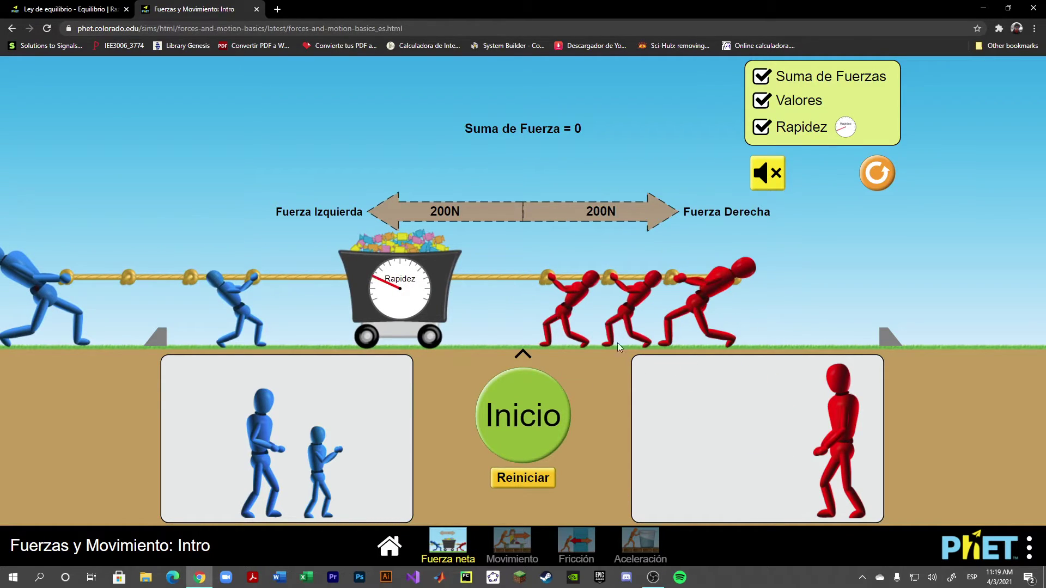
Run the balanced 200 N tug-of-war in short bursts to examine the cart's speed, and leave it running.
left_click(545, 390)
left_click(503, 416)
left_click(502, 416)
left_click(501, 410)
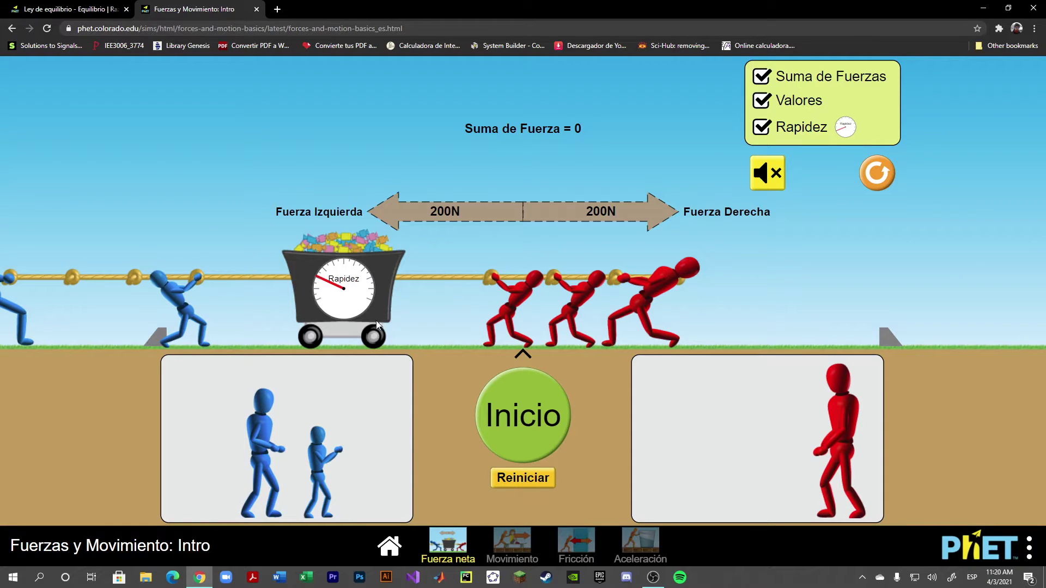
left_click(552, 417)
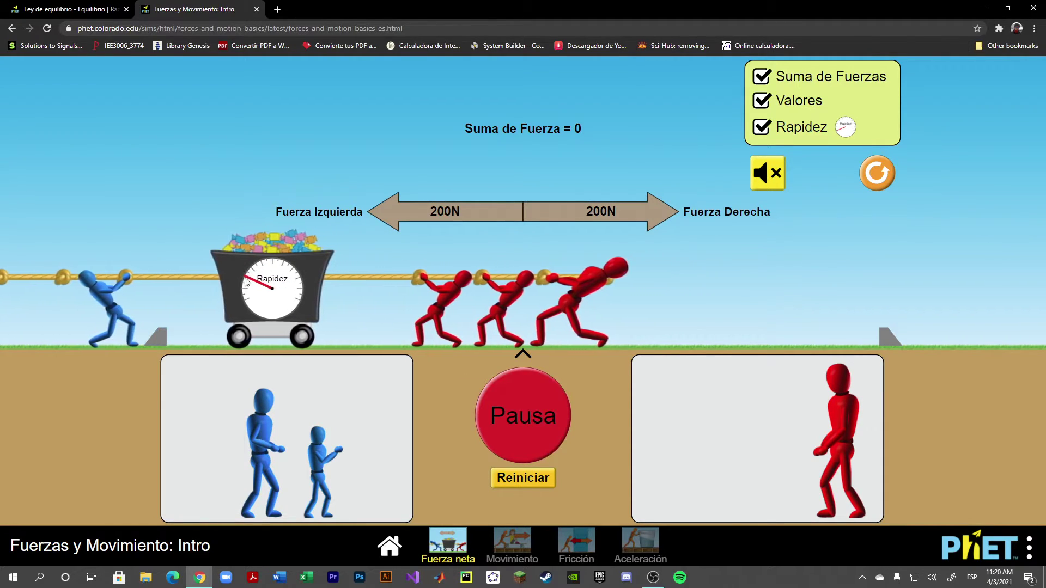
Return the cart to its starting position and remove the second small red puller from the rope.
left_click(536, 480)
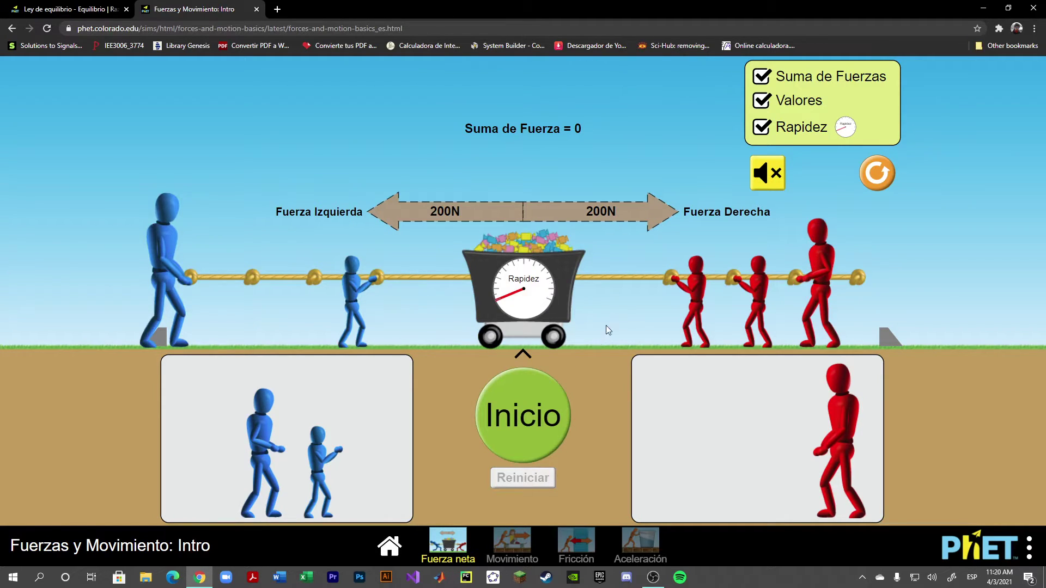
left_click_drag(757, 294, 743, 403)
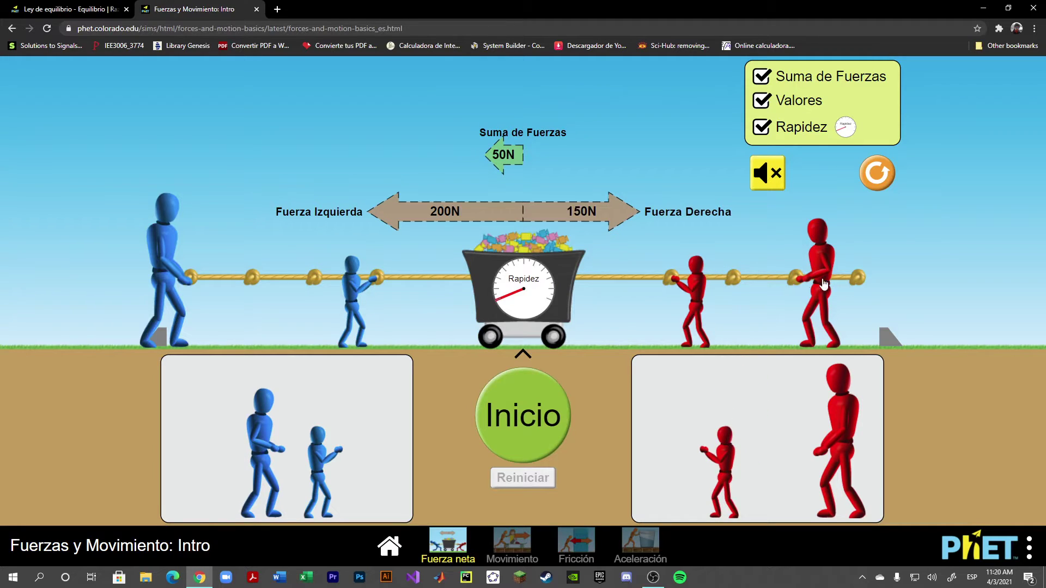